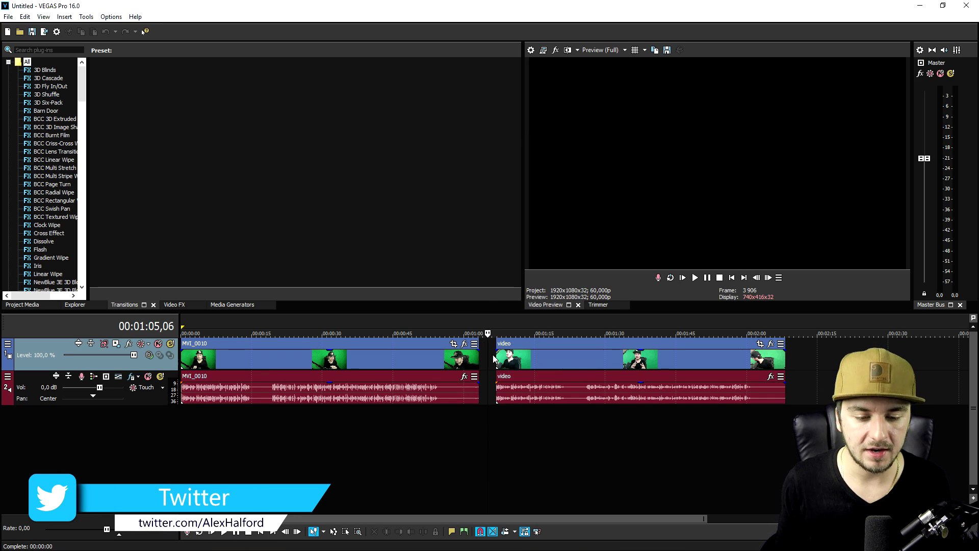
# Step: Move the "video" clip onto its own video track above MVI_0010 and its audio onto a separate track below
pyautogui.moveTo(498, 372); pyautogui.dragTo(523, 355)
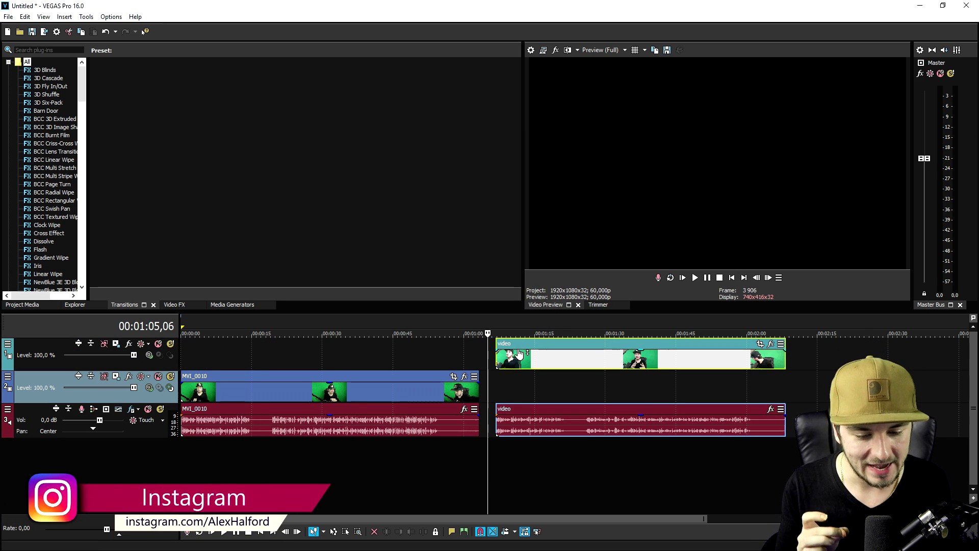
pyautogui.click(253, 392)
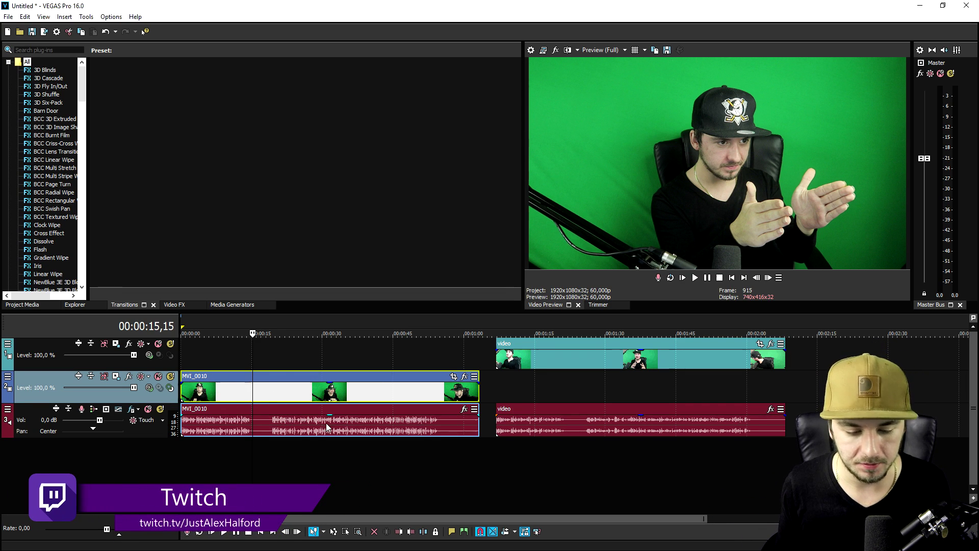
pyautogui.rightClick(347, 354)
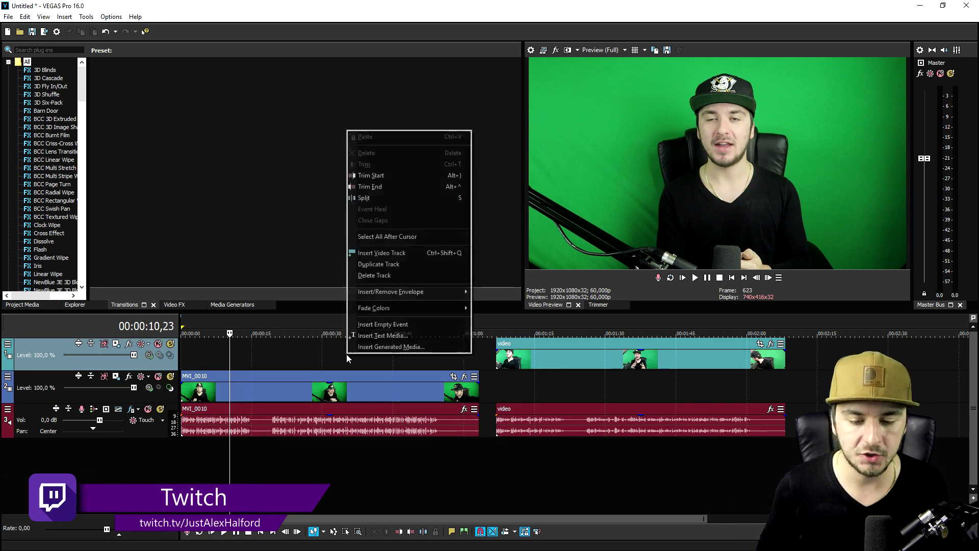
pyautogui.click(323, 353)
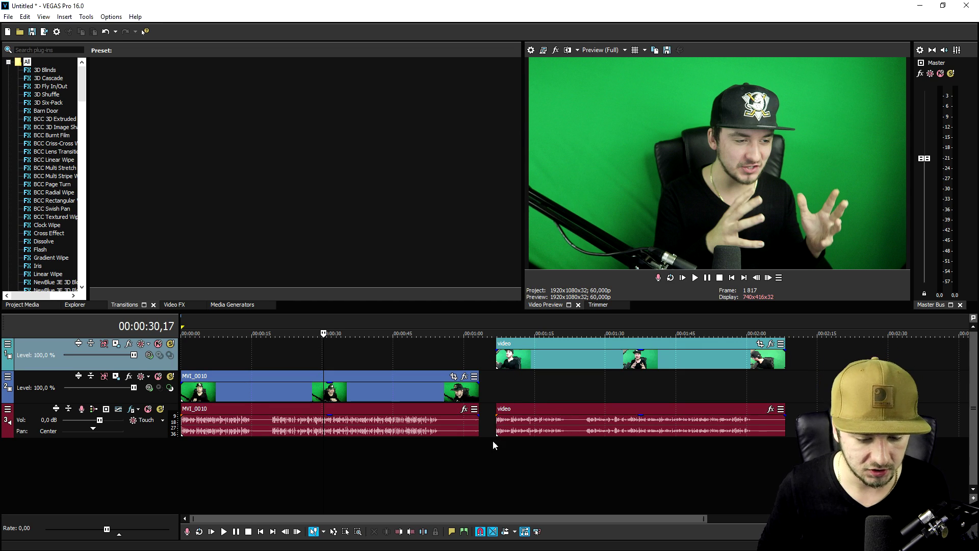
pyautogui.moveTo(514, 432)
pyautogui.mouseDown()
pyautogui.moveTo(516, 454)
pyautogui.moveTo(524, 447)
pyautogui.mouseUp()
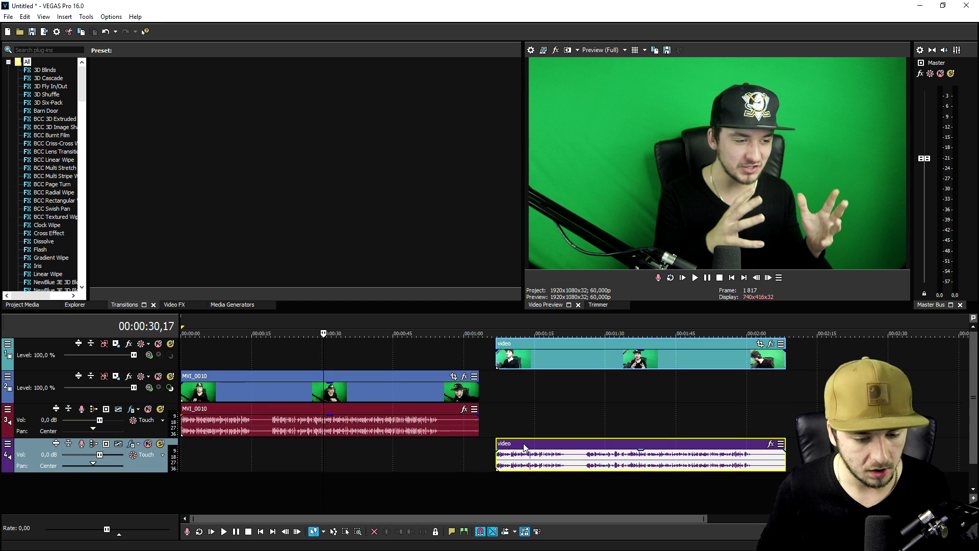
# Step: Move the "video" clip to the timeline start and shift it to synchronize its audio with the MVI_0010 audio
pyautogui.moveTo(561, 357); pyautogui.dragTo(231, 352)
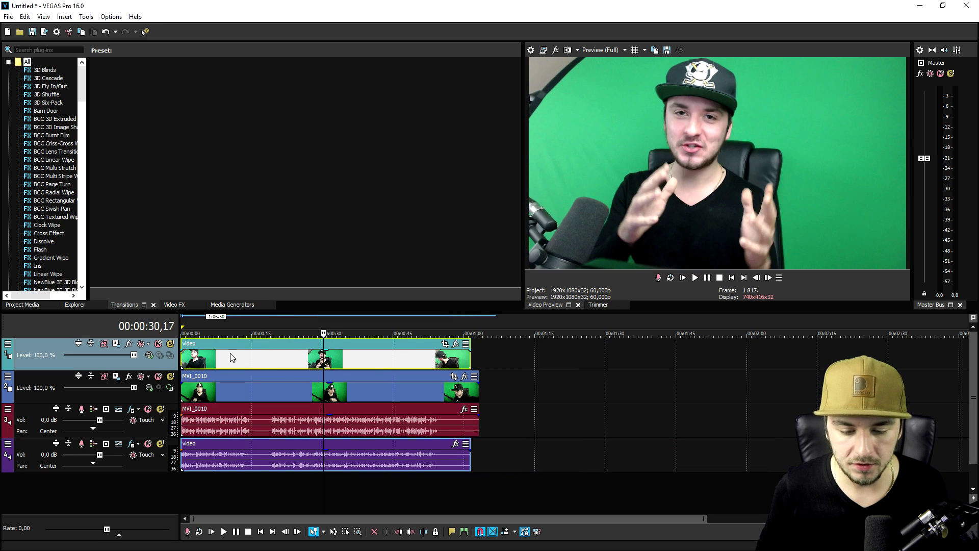
pyautogui.click(731, 278)
pyautogui.scroll(10, 434, 456)
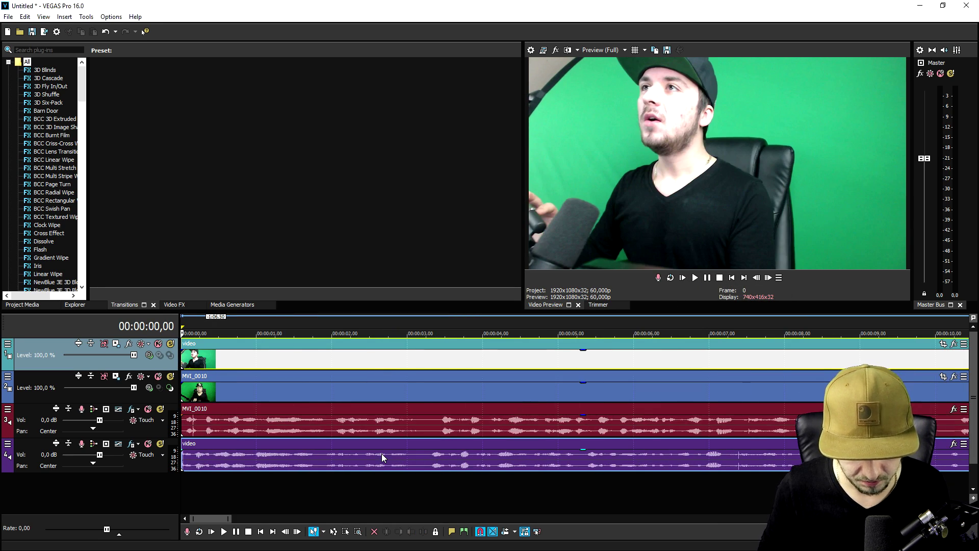
pyautogui.click(381, 454)
pyautogui.press('space')
pyautogui.moveTo(436, 414); pyautogui.dragTo(531, 419)
pyautogui.press('space')
pyautogui.press('space')
pyautogui.press('space')
pyautogui.press('space')
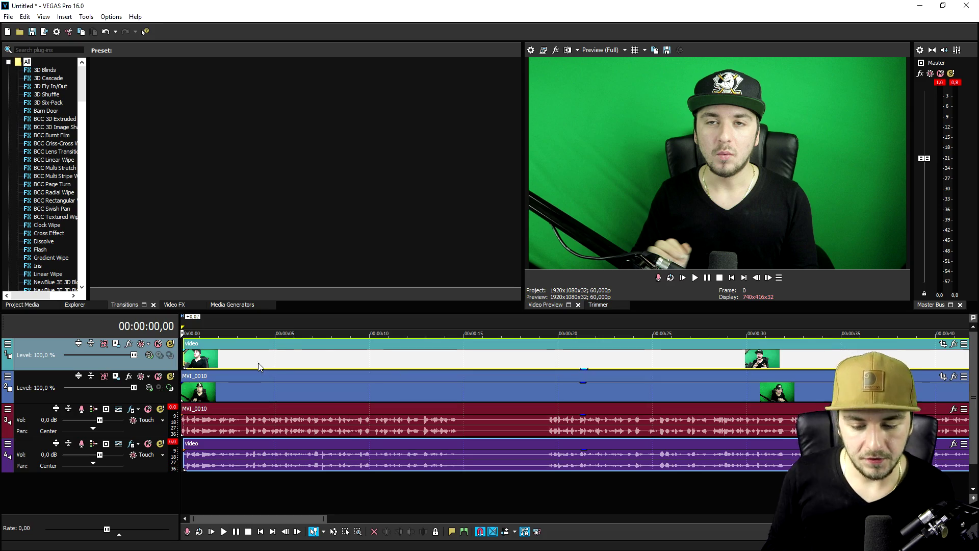
# Step: Delete the MVI_0010 audio track, keeping only the audio of the "video" clip
pyautogui.scroll(-2, 406, 338)
pyautogui.scroll(4, 388, 374)
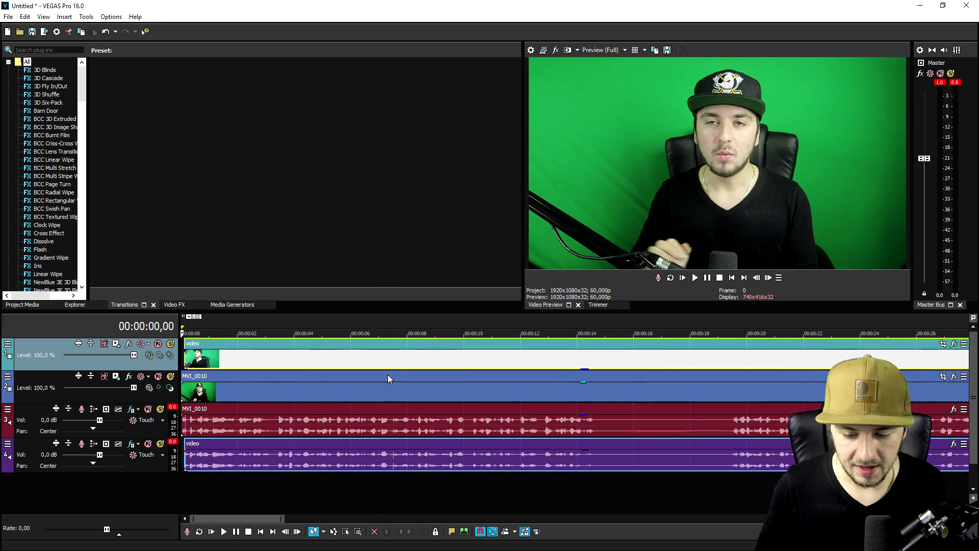
pyautogui.scroll(2, 365, 387)
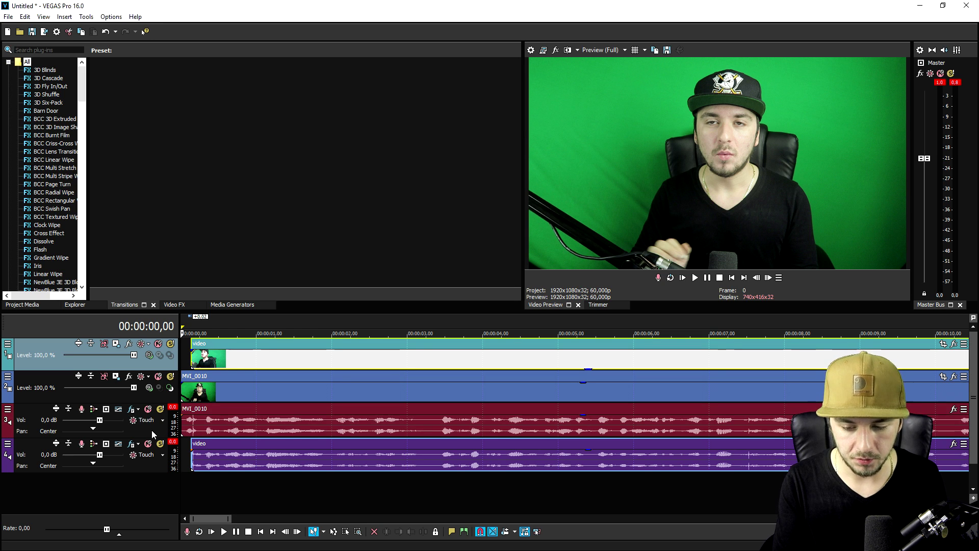
pyautogui.click(152, 430)
pyautogui.press('Delete')
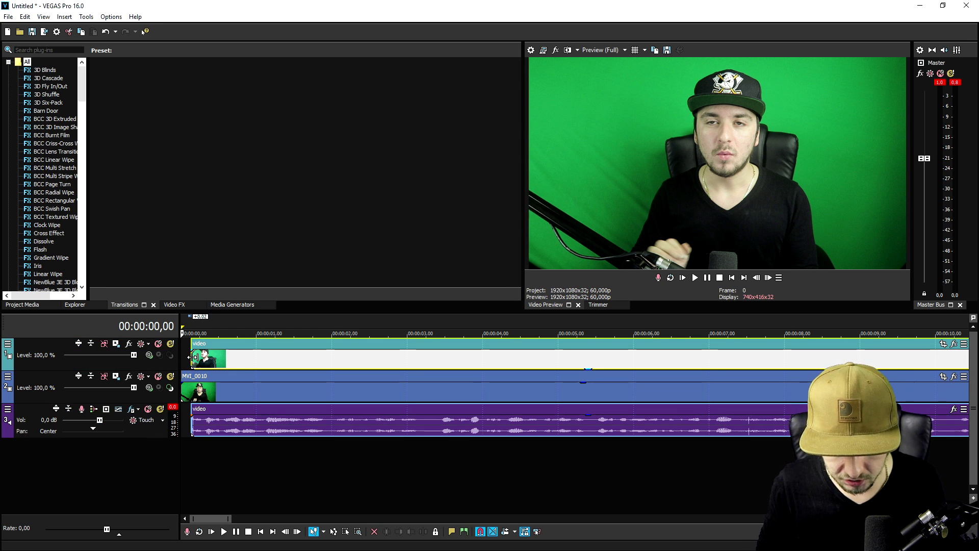
# Step: Extend the start of the "video" clip to the timeline beginning and group both video clips with the audio
pyautogui.moveTo(193, 356); pyautogui.dragTo(183, 357)
pyautogui.click(254, 424)
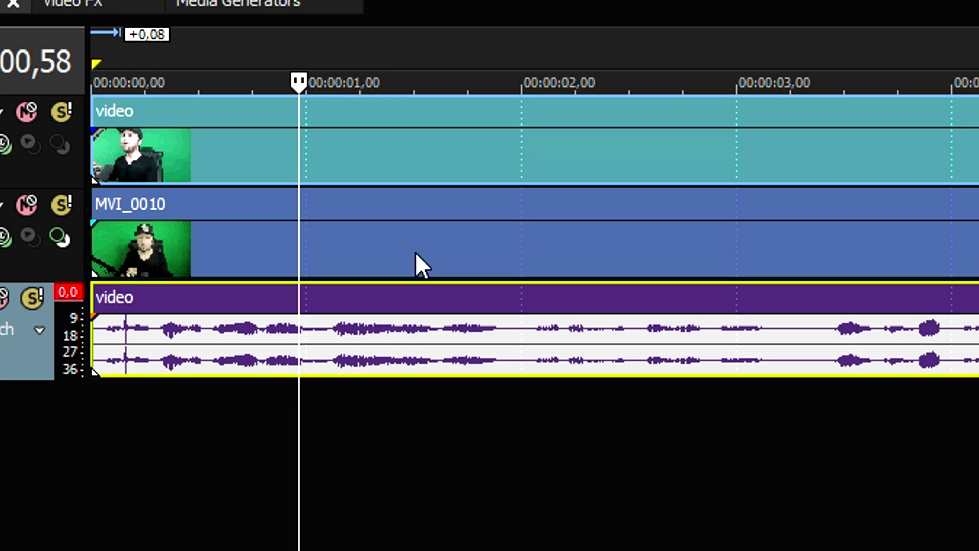
pyautogui.click(415, 252)
pyautogui.keyDown('ctrl'); pyautogui.click(411, 158); pyautogui.keyUp('ctrl')
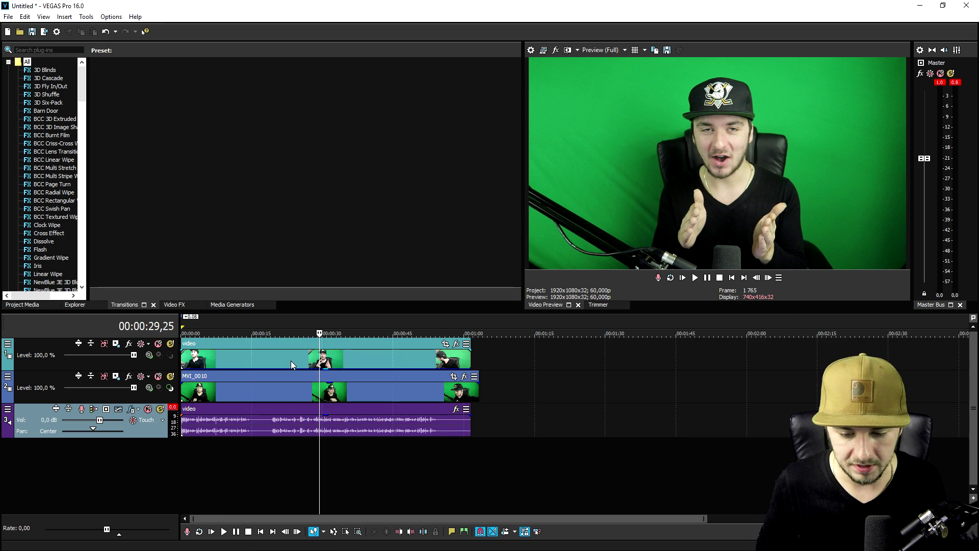
# Step: Test the grouping by splitting the clips at 00:00:28,13 and rearranging the pieces, and undo these edits
pyautogui.click(291, 360)
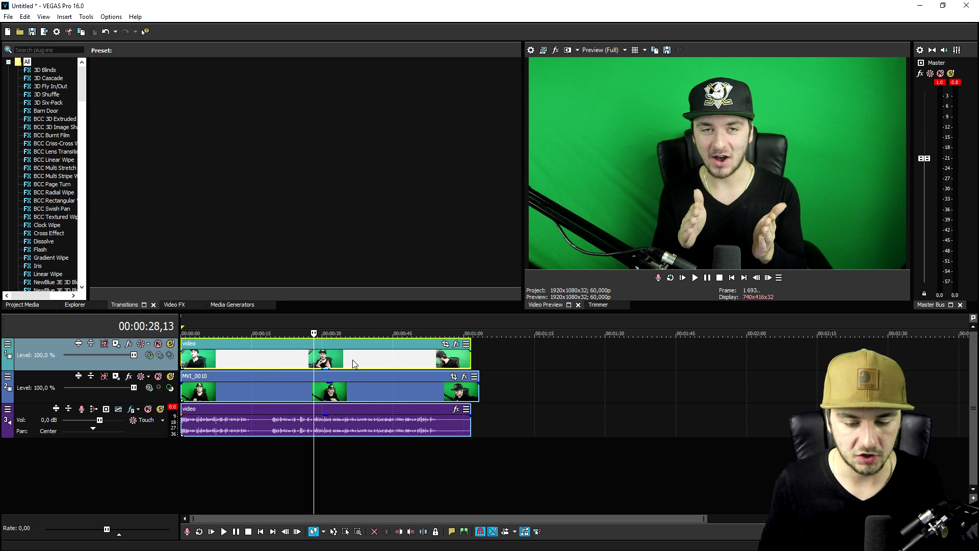
pyautogui.press('s')
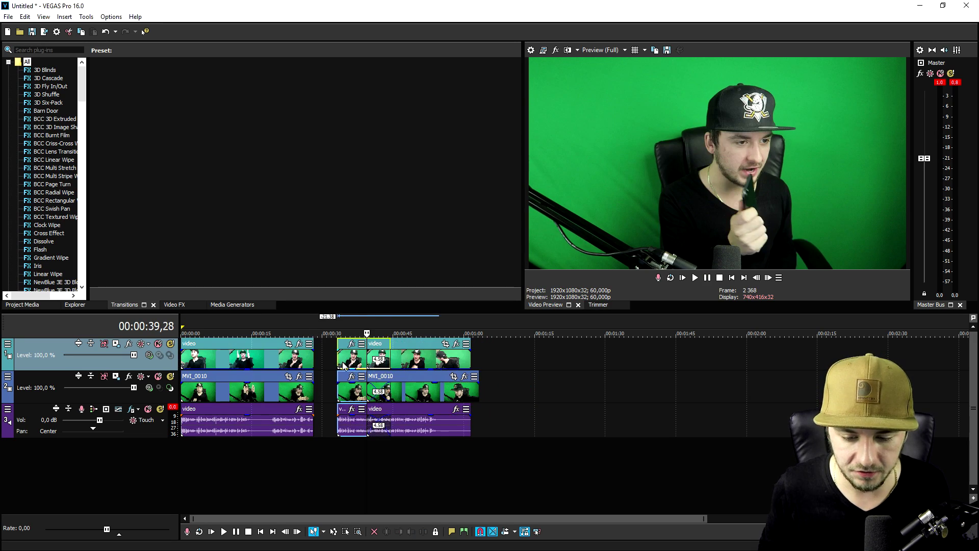
pyautogui.moveTo(355, 363); pyautogui.dragTo(334, 364)
pyautogui.press('Delete')
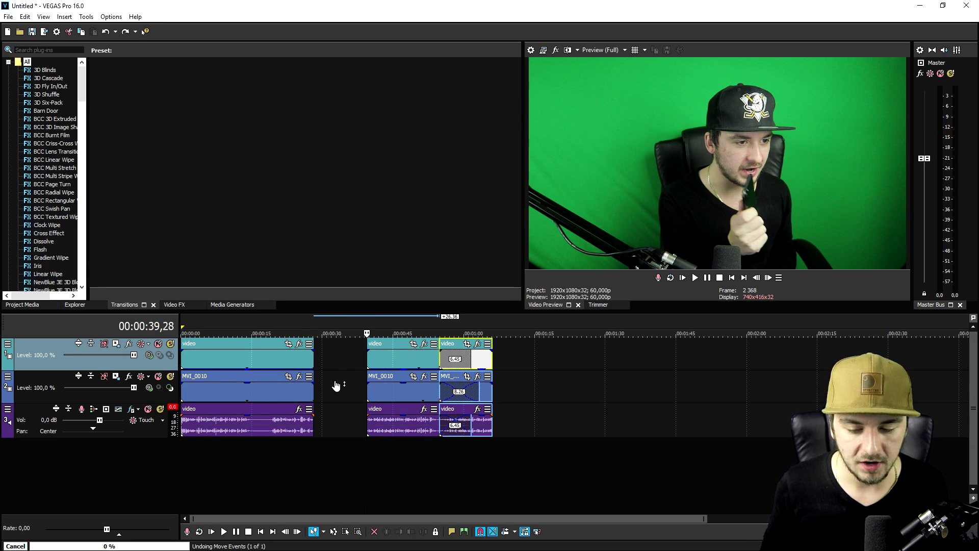
pyautogui.hotkey('ctrl', 'z')
pyautogui.hotkey('ctrl', 'z')
pyautogui.hotkey('ctrl', 'z')
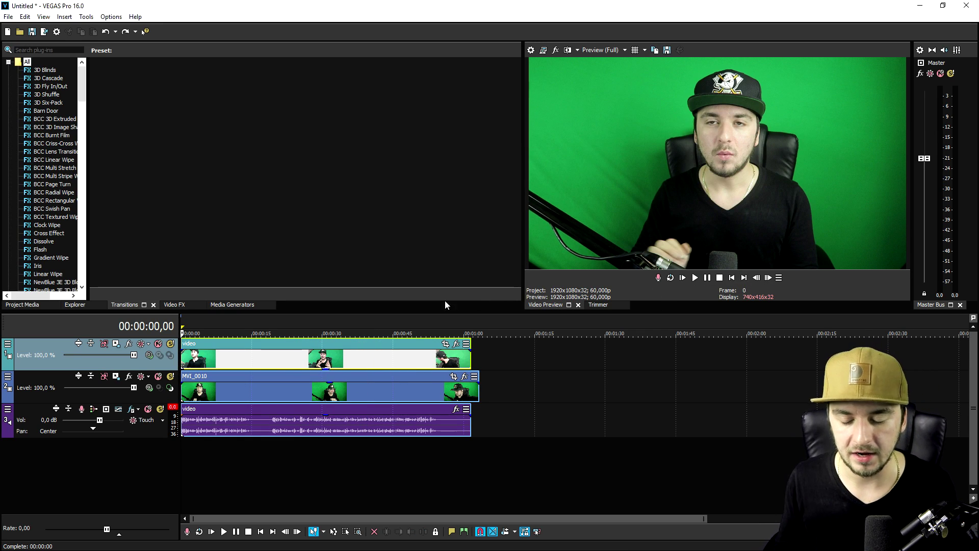
# Step: Play back the footage to find the pause after the first passage and split the grouped clips at 00:00:14,18
pyautogui.scroll(4, 308, 373)
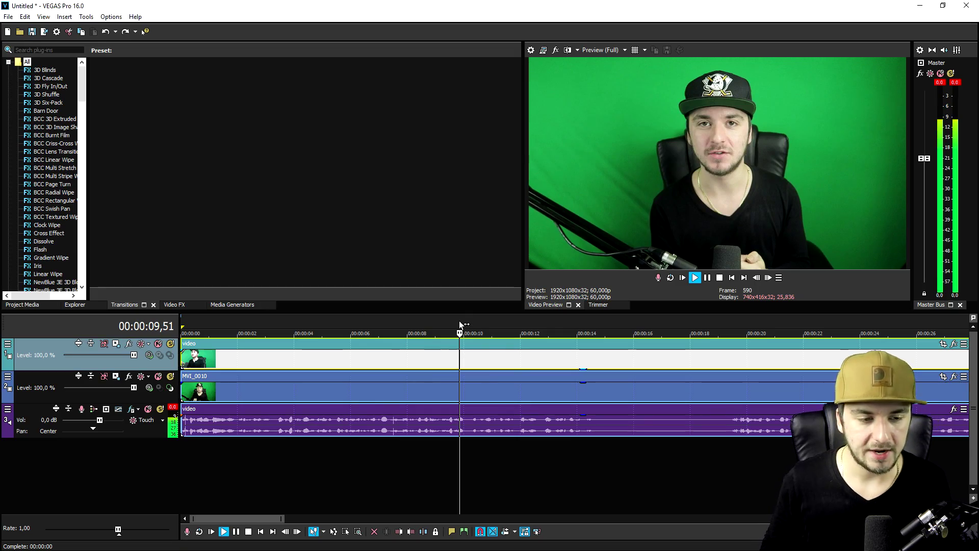
pyautogui.press('space')
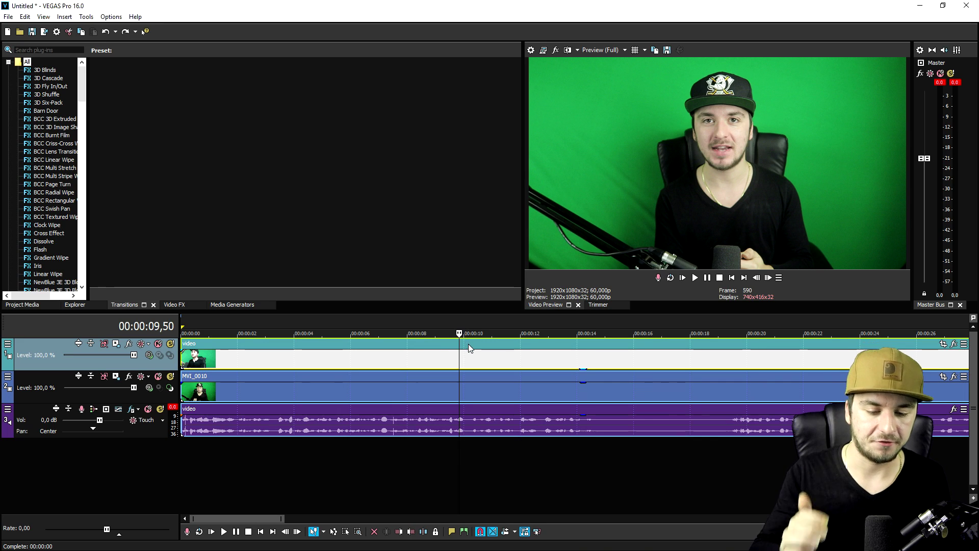
pyautogui.click(572, 322)
pyautogui.click(530, 321)
pyautogui.scroll(1, 542, 332)
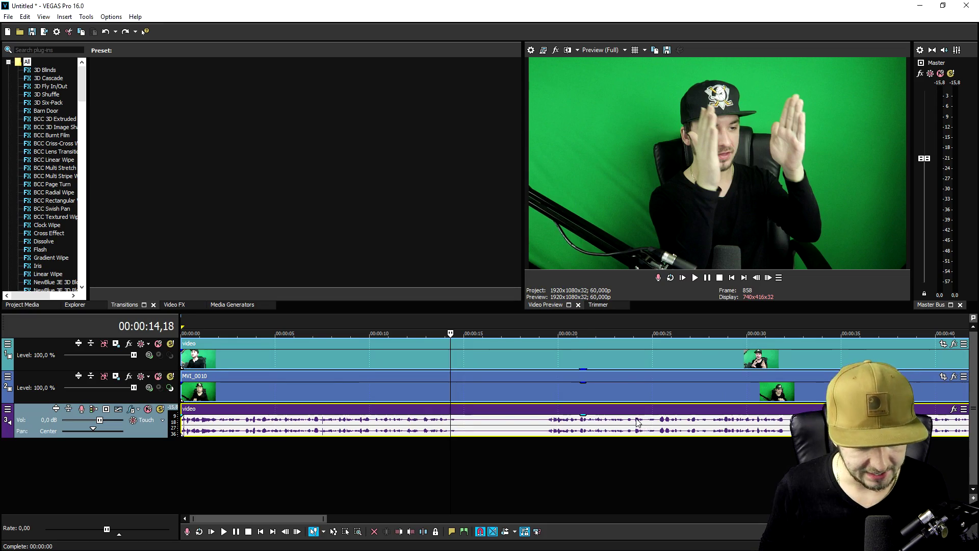
pyautogui.press('s')
# Step: Split the grouped clips again at 00:00:15,36 and select the short section between the two cuts
pyautogui.scroll(3, 627, 425)
pyautogui.click(616, 431)
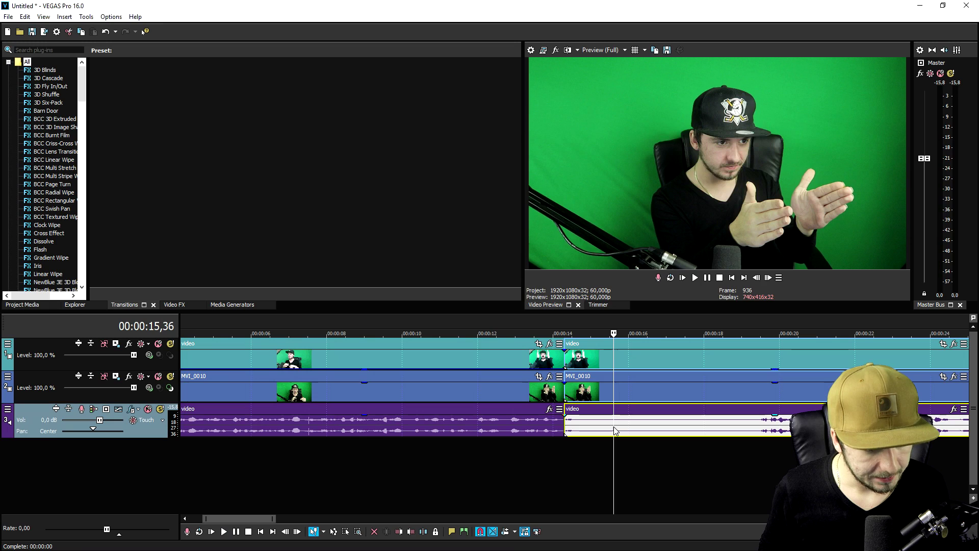
pyautogui.scroll(2, 613, 425)
pyautogui.press('s')
pyautogui.click(525, 363)
pyautogui.moveTo(534, 350)
pyautogui.mouseDown()
pyautogui.moveTo(537, 369)
pyautogui.moveTo(536, 348)
pyautogui.mouseUp()
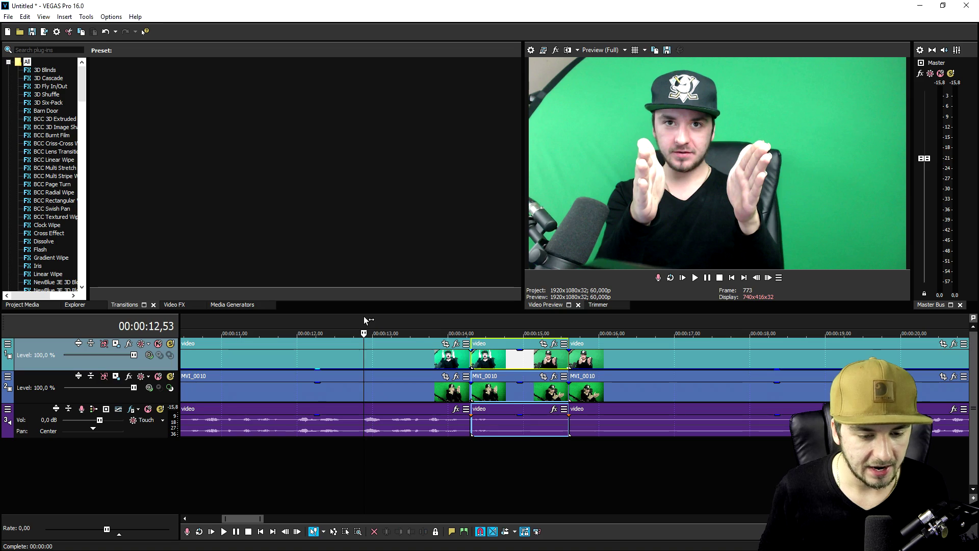
# Step: Shift the remaining footage later on the timeline and split it at 00:00:21,02, where speech resumes
pyautogui.moveTo(635, 350); pyautogui.dragTo(739, 356)
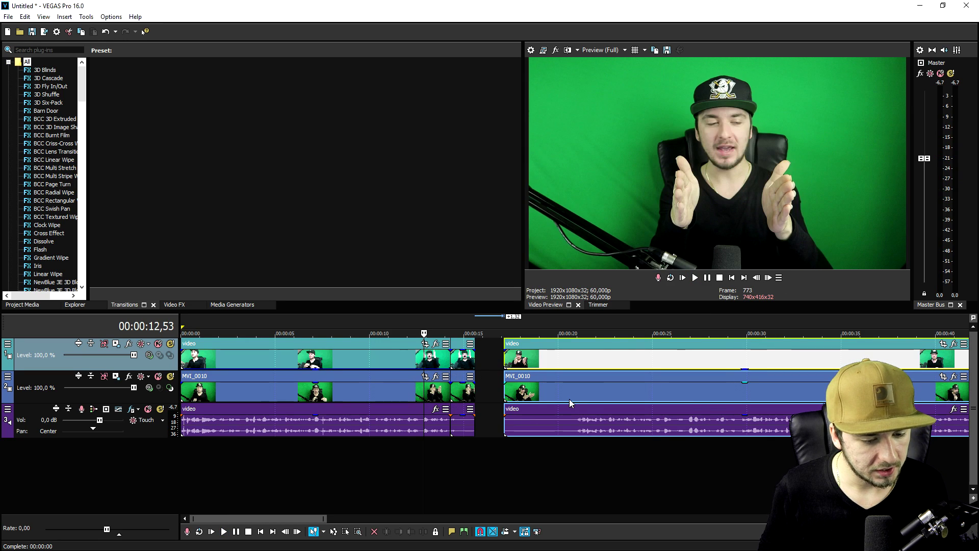
pyautogui.click(579, 422)
pyautogui.scroll(3, 616, 439)
pyautogui.press('s')
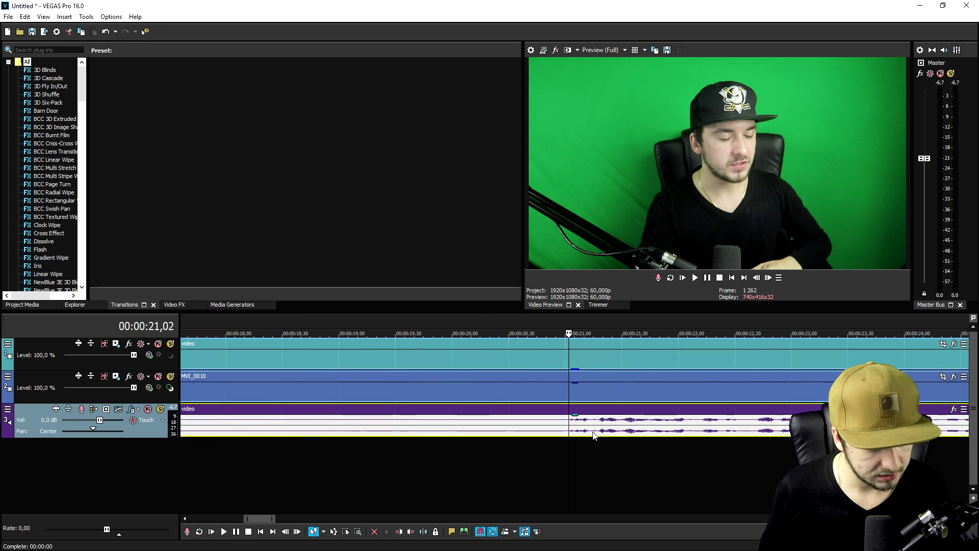
# Step: Remove the silent section before the last cut and move the remaining clips back to 00:00:15,36
pyautogui.scroll(-3, 533, 379)
pyautogui.click(539, 360)
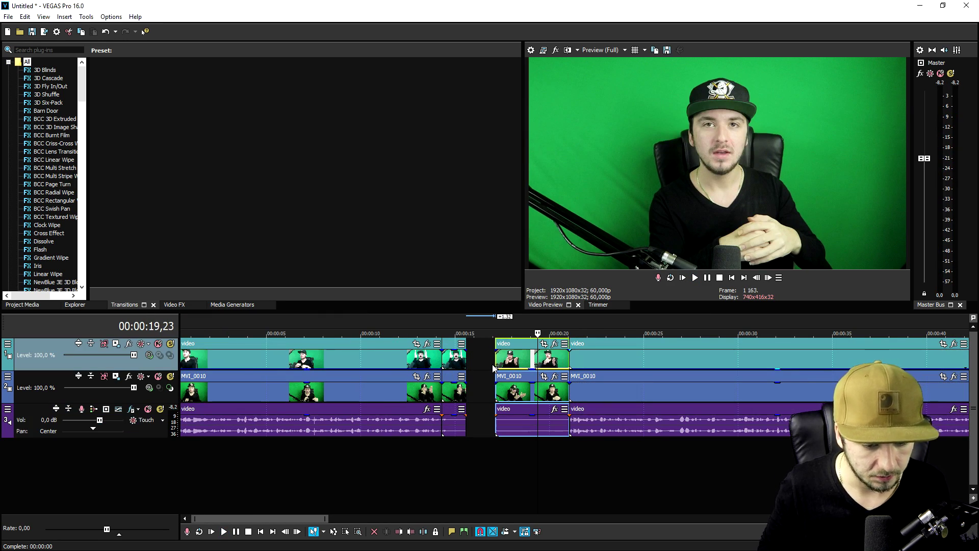
pyautogui.hotkey('ctrl', 'z')
pyautogui.moveTo(485, 363); pyautogui.dragTo(480, 363)
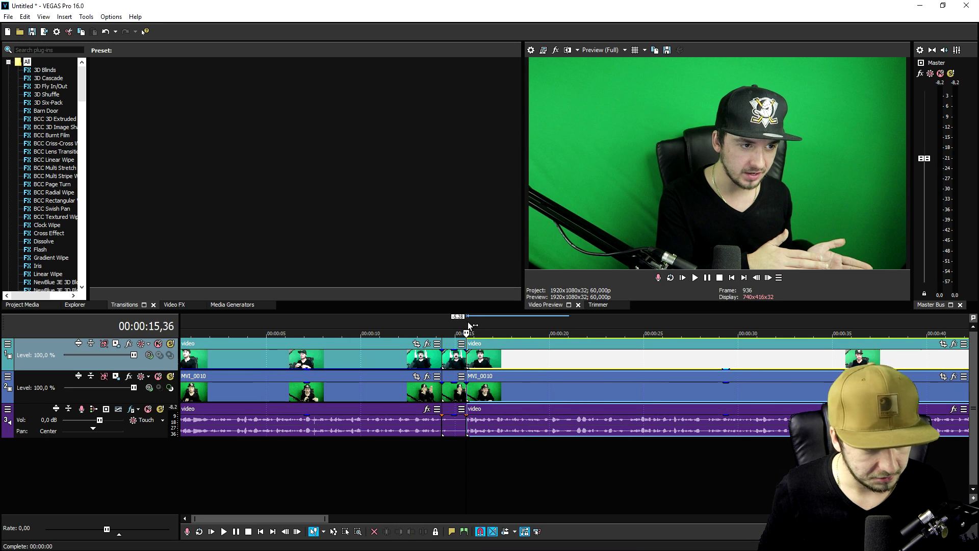
# Step: Split the grouped clips at the speech break at 00:00:20,53
pyautogui.scroll(4, 606, 373)
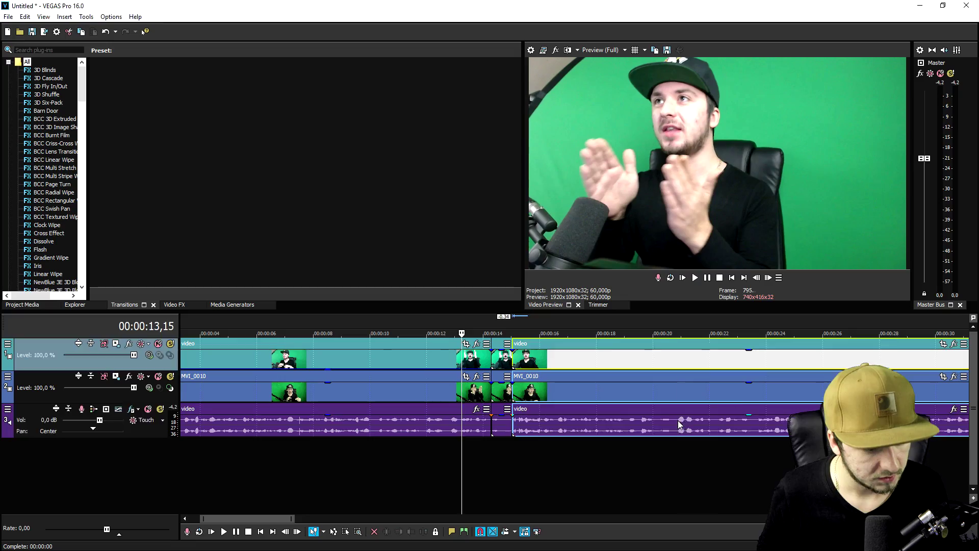
pyautogui.click(680, 425)
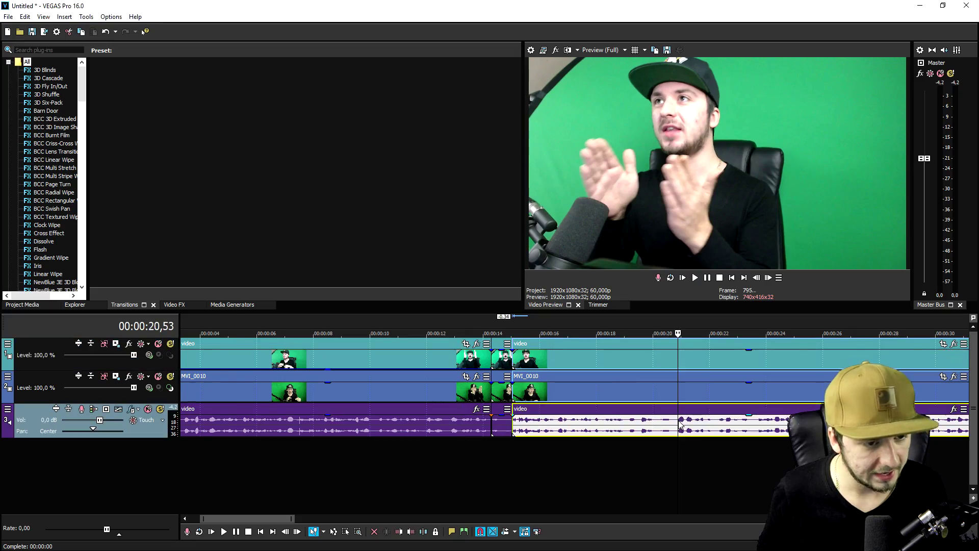
pyautogui.scroll(3, 684, 424)
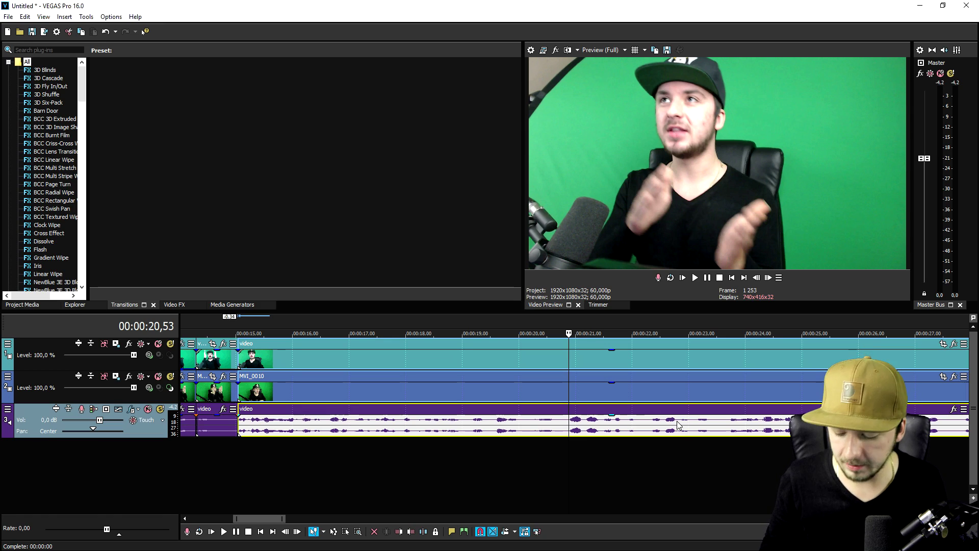
pyautogui.press('s')
# Step: Play through the following speech and split the grouped clips at further breaks, including 00:00:22,35 and 00:00:23,55
pyautogui.scroll(-2, 679, 413)
pyautogui.press('space')
pyautogui.scroll(3, 713, 367)
pyautogui.click(725, 361)
pyautogui.scroll(-2, 725, 361)
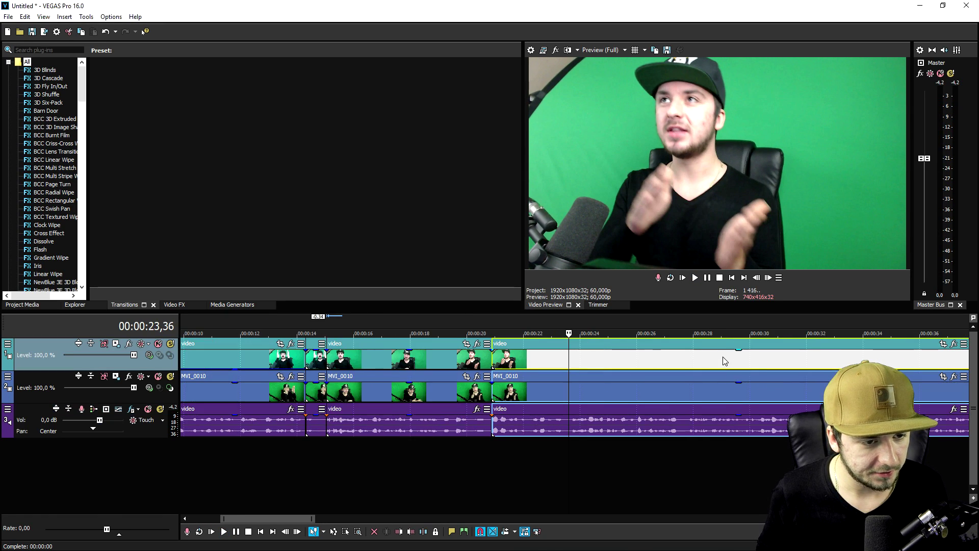
pyautogui.scroll(3, 721, 361)
pyautogui.click(399, 332)
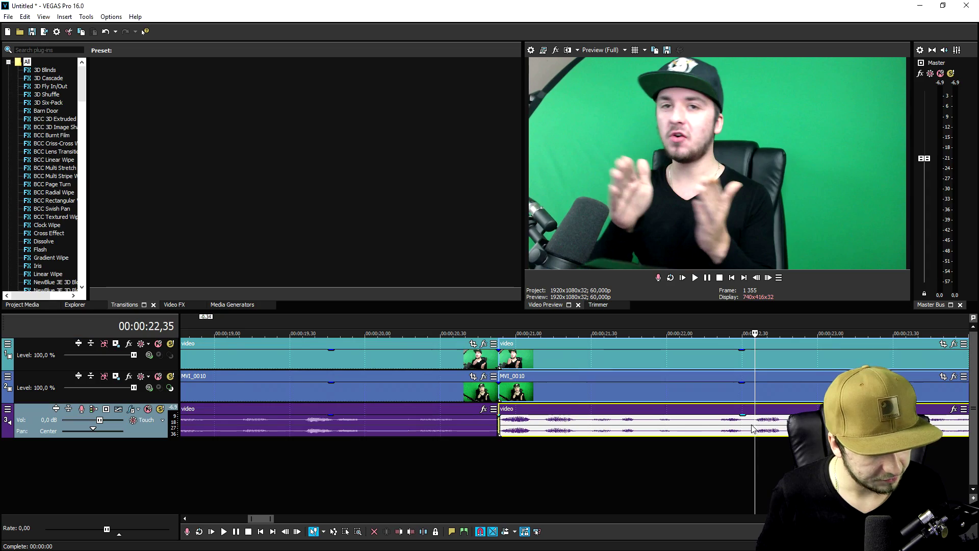
pyautogui.moveTo(602, 379); pyautogui.dragTo(527, 372)
pyautogui.click(351, 324)
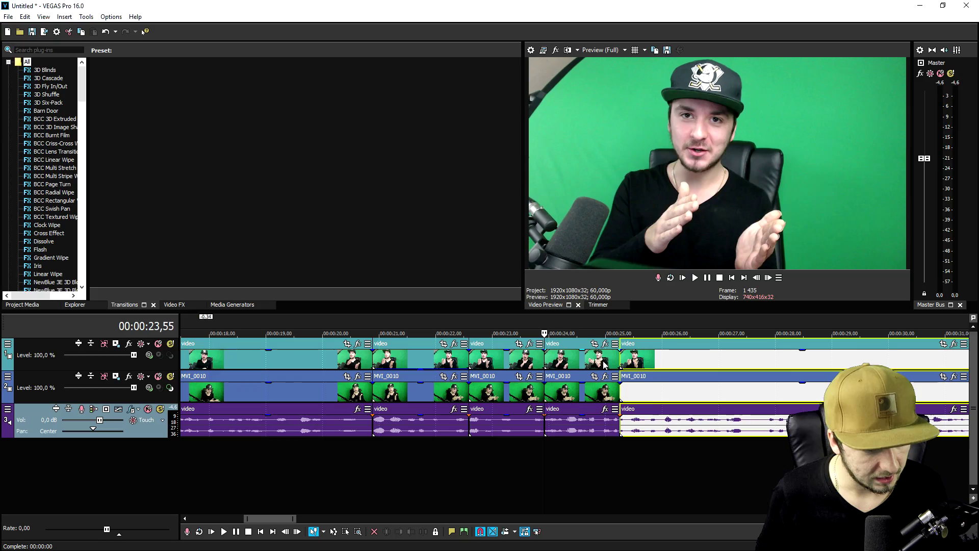
# Step: Split the grouped clips where speech resumes just before 00:00:28, delete the short silent piece and close the gap
pyautogui.click(560, 361)
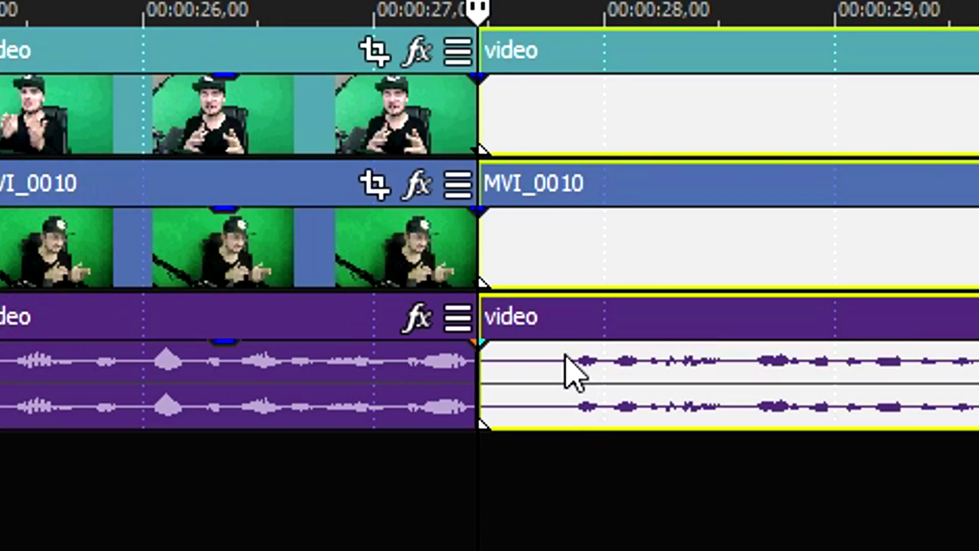
pyautogui.press('s')
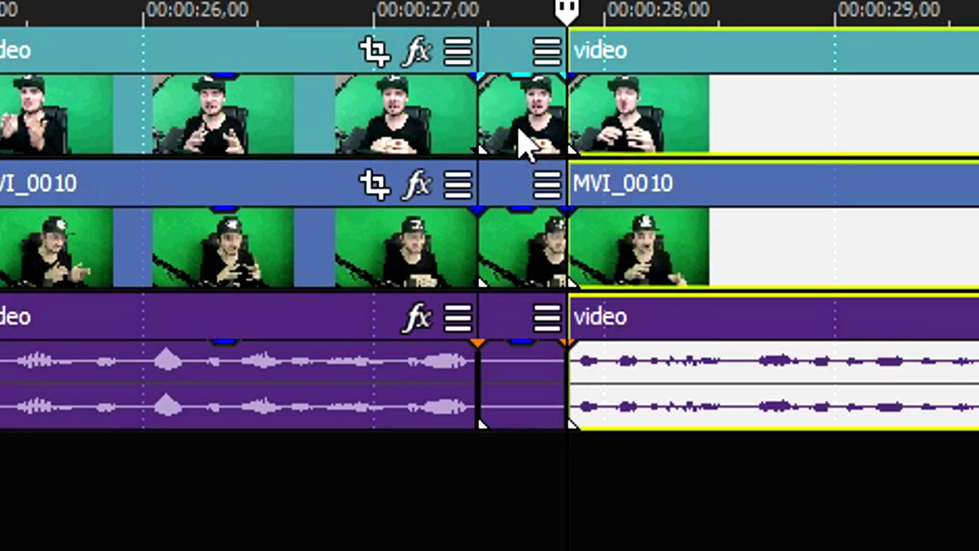
pyautogui.press('Delete')
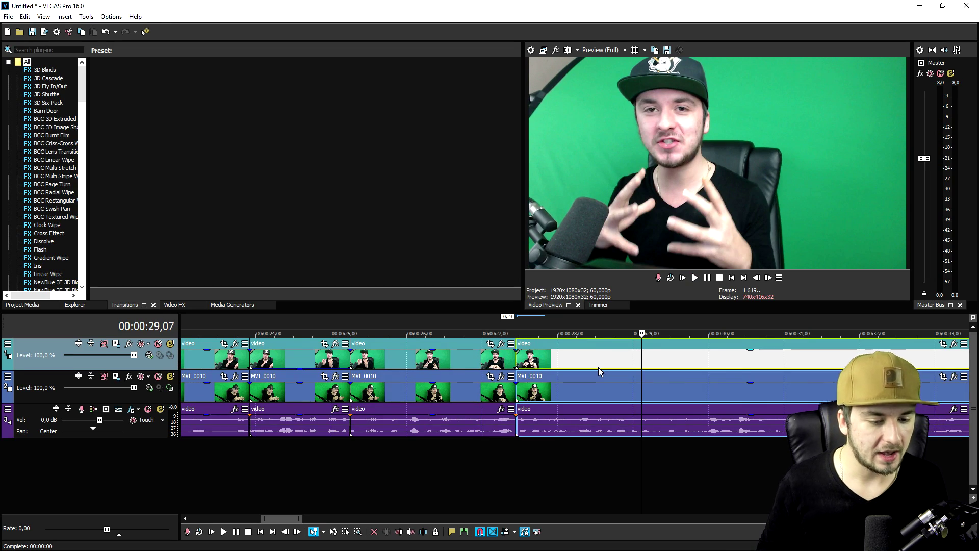
# Step: Split the grouped clips at 00:00:29,07 and around 00:00:32, lowering the upper clip's opacity on alternate sections to reveal the second camera
pyautogui.click(598, 367)
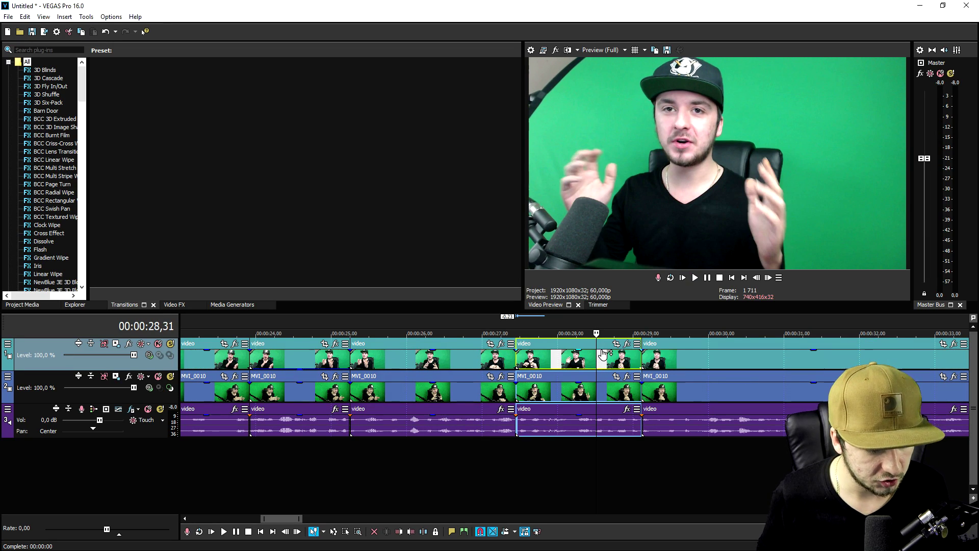
pyautogui.moveTo(603, 353); pyautogui.dragTo(603, 394)
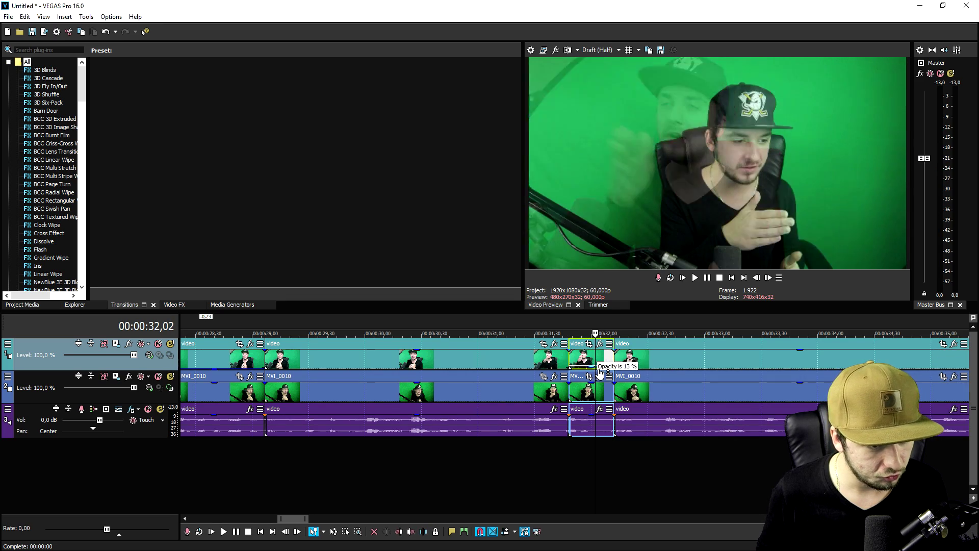
pyautogui.click(510, 336)
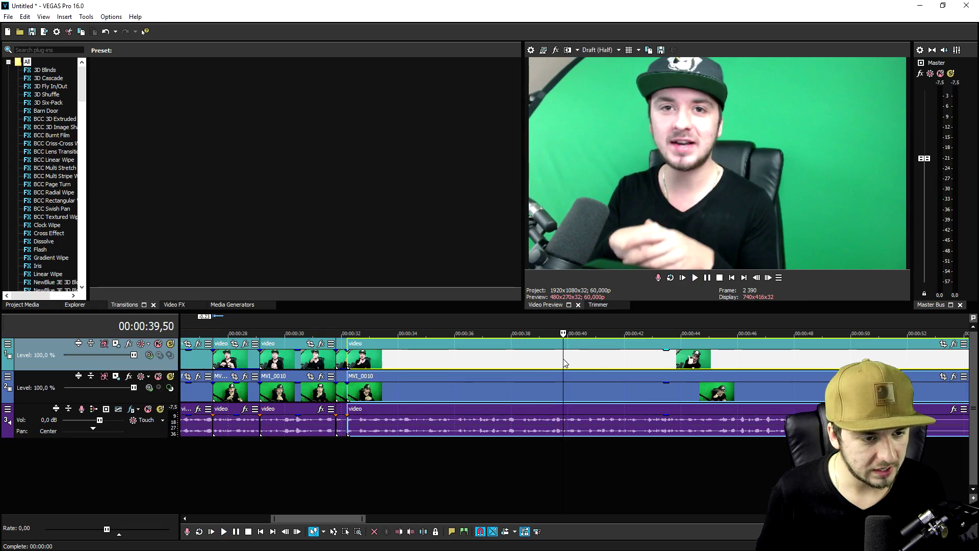
# Step: Split the grouped clips at 00:00:40,31 and 00:00:44,08, and lower the upper clip's opacity between these cuts to switch cameras
pyautogui.press('space')
pyautogui.click(583, 363)
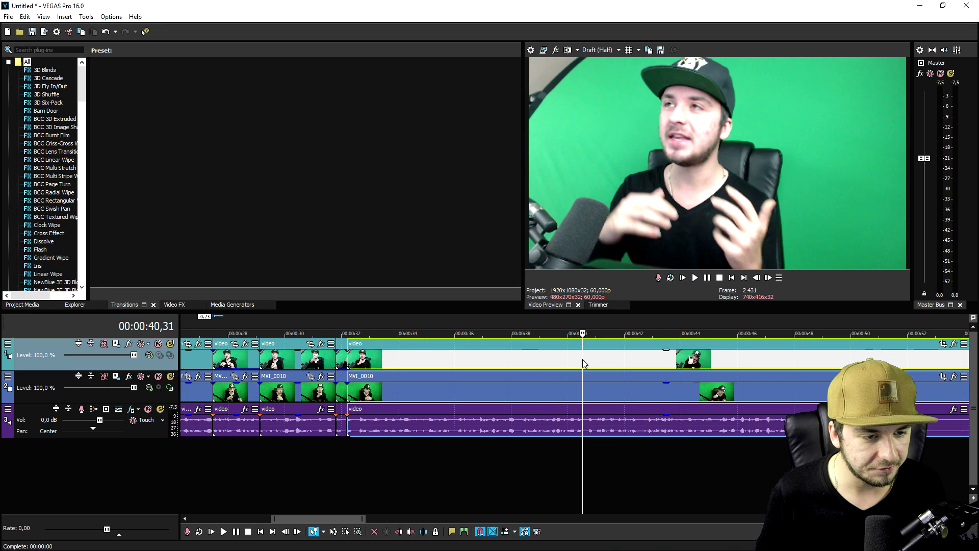
pyautogui.press('s')
pyautogui.moveTo(632, 355); pyautogui.dragTo(632, 383)
pyautogui.click(563, 344)
pyautogui.scroll(2, 603, 347)
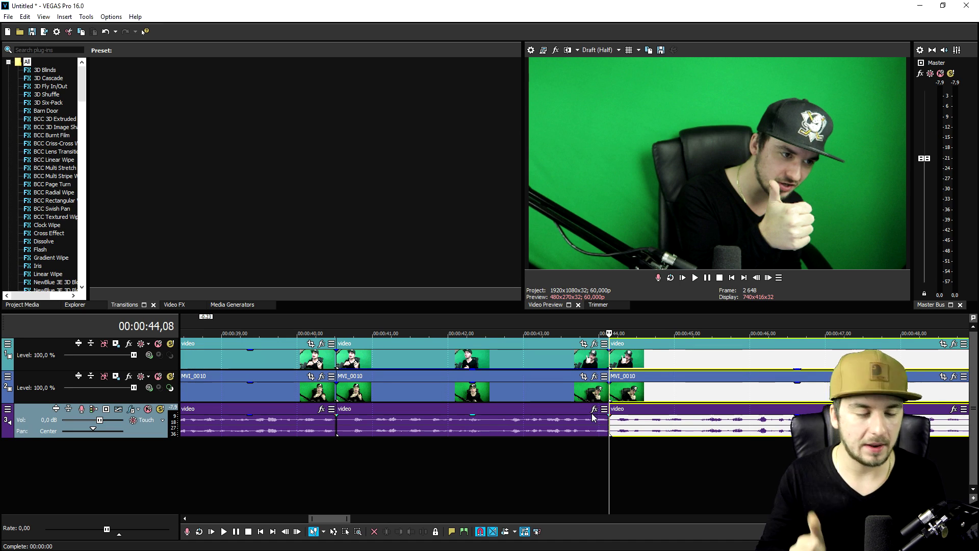
# Step: Split the grouped clips shortly after 00:00:45 and just before 00:00:48, and set the upper clip's opacity to 0 % after the last cut
pyautogui.scroll(2, 636, 399)
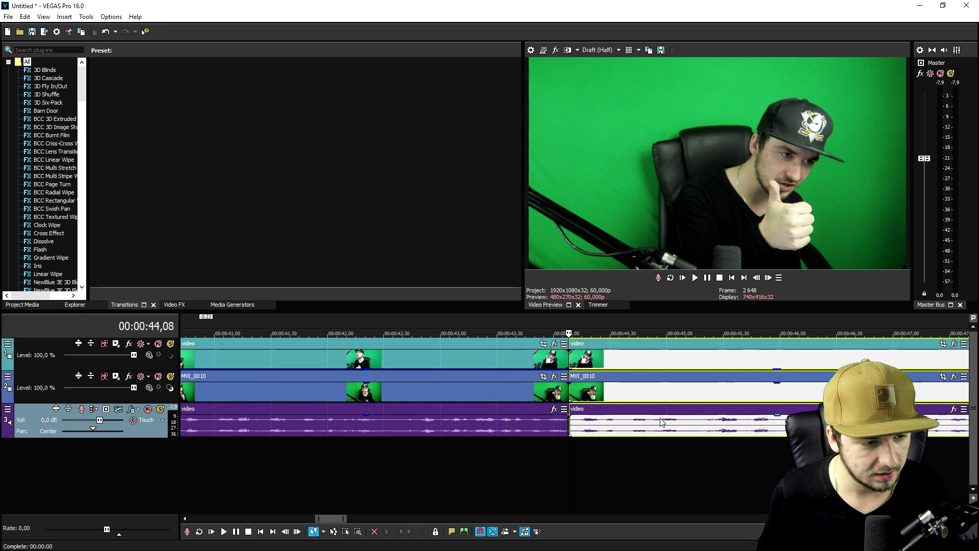
pyautogui.click(669, 357)
pyautogui.press('s')
pyautogui.click(503, 316)
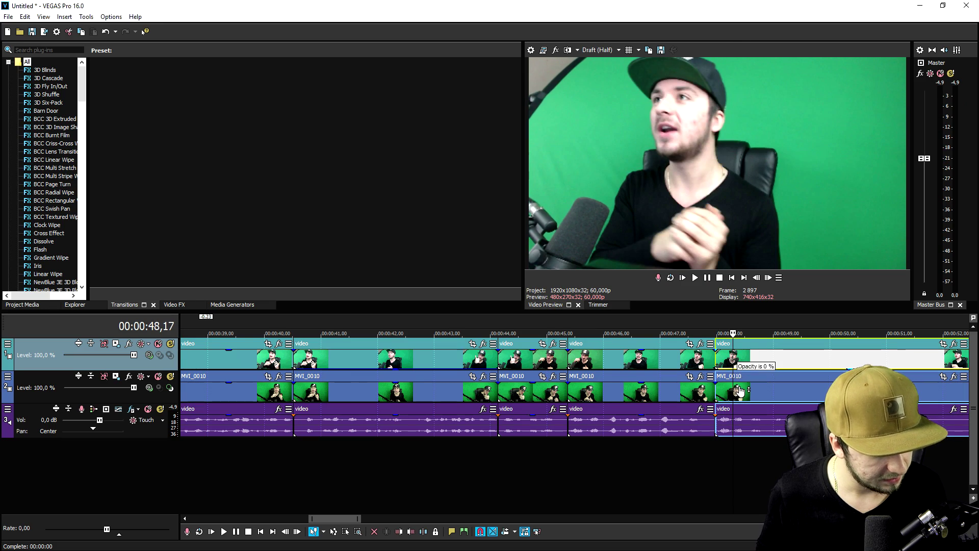
# Step: Play back the footage leading up to the last cut and review the cuts across the whole timeline
pyautogui.click(678, 327)
pyautogui.press('space')
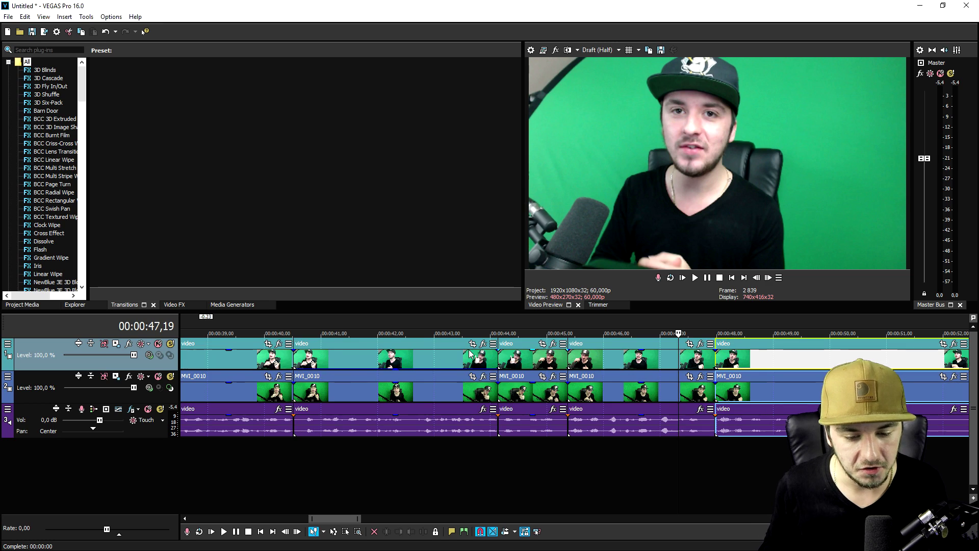
pyautogui.scroll(-8, 470, 353)
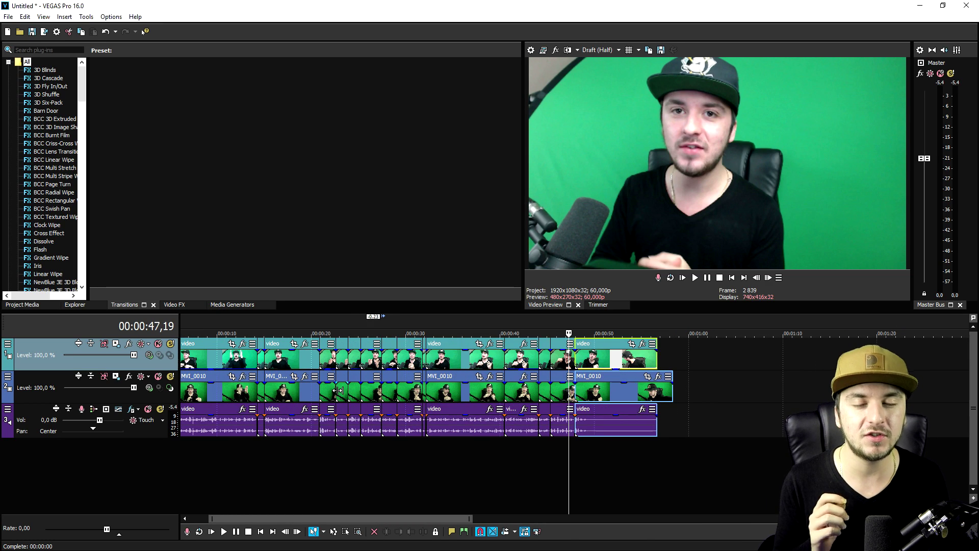
pyautogui.scroll(-2, 339, 397)
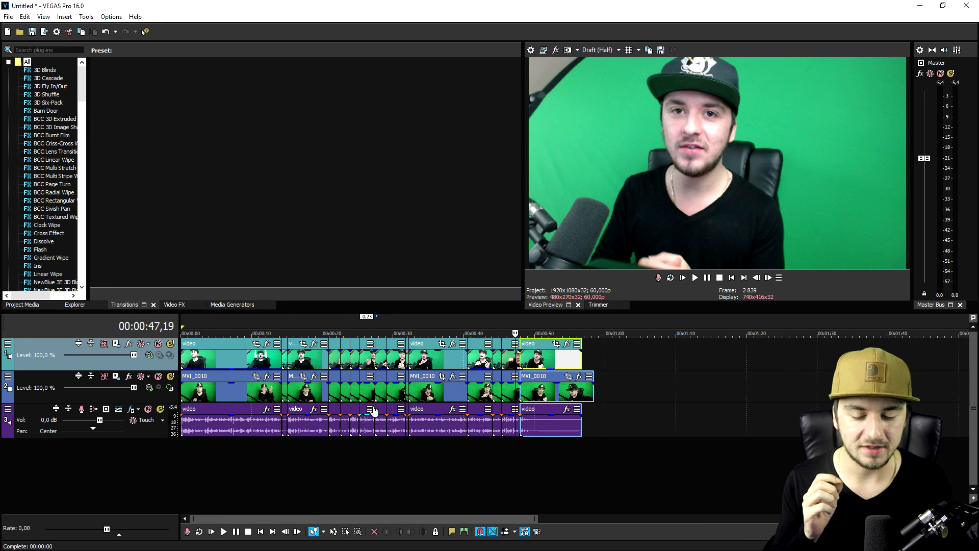